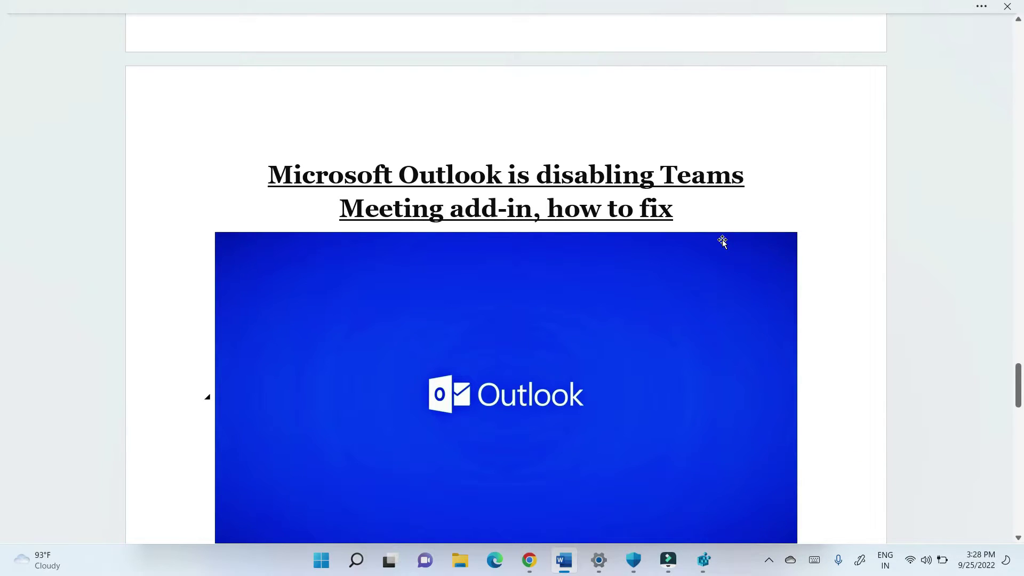
Read the article on Outlook disabling the Teams Meeting add-in, through the workaround and the registry key instructions
scroll(722, 241, "down", 3)
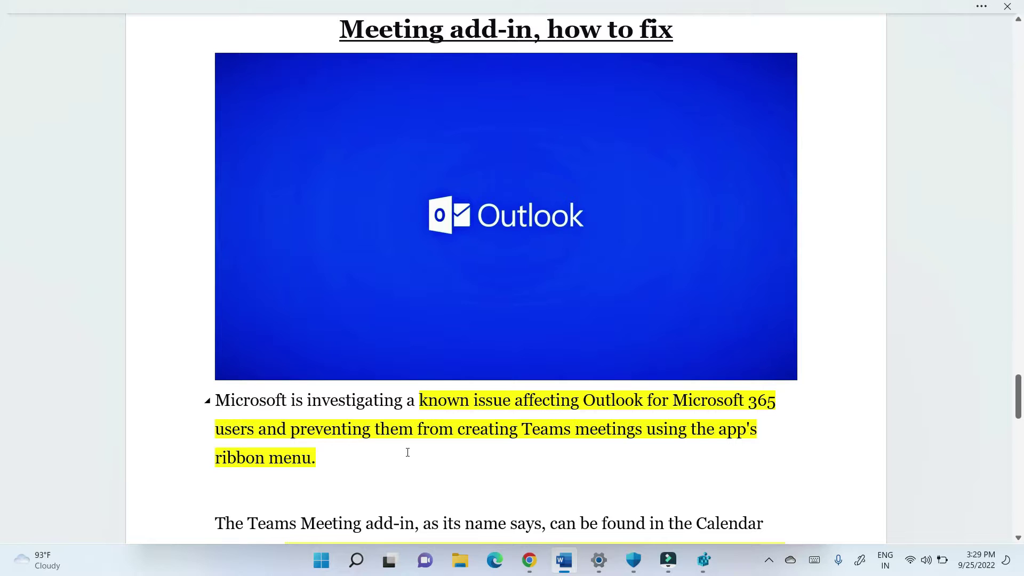
scroll(407, 453, "down", 2)
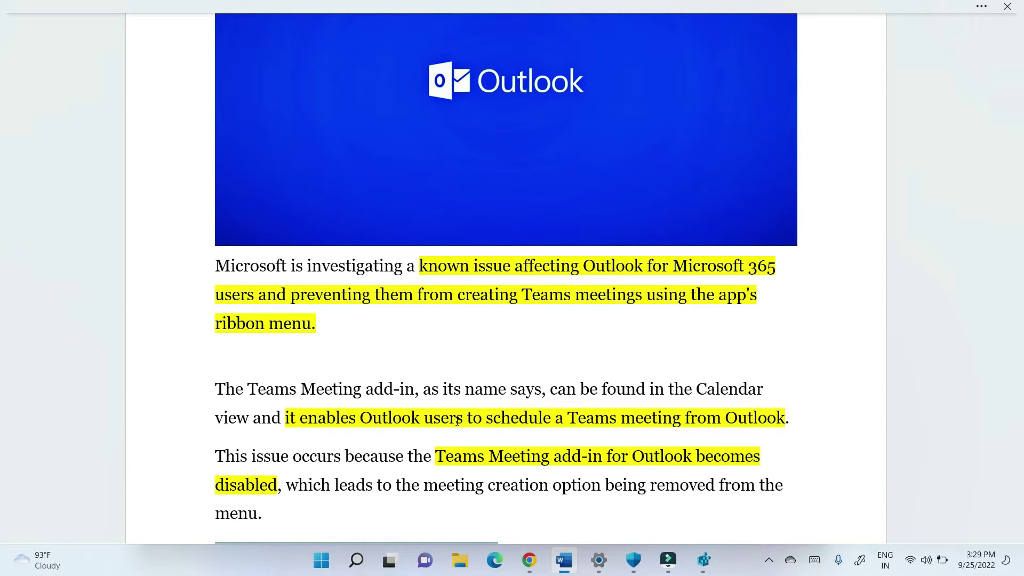
scroll(457, 420, "down", 3)
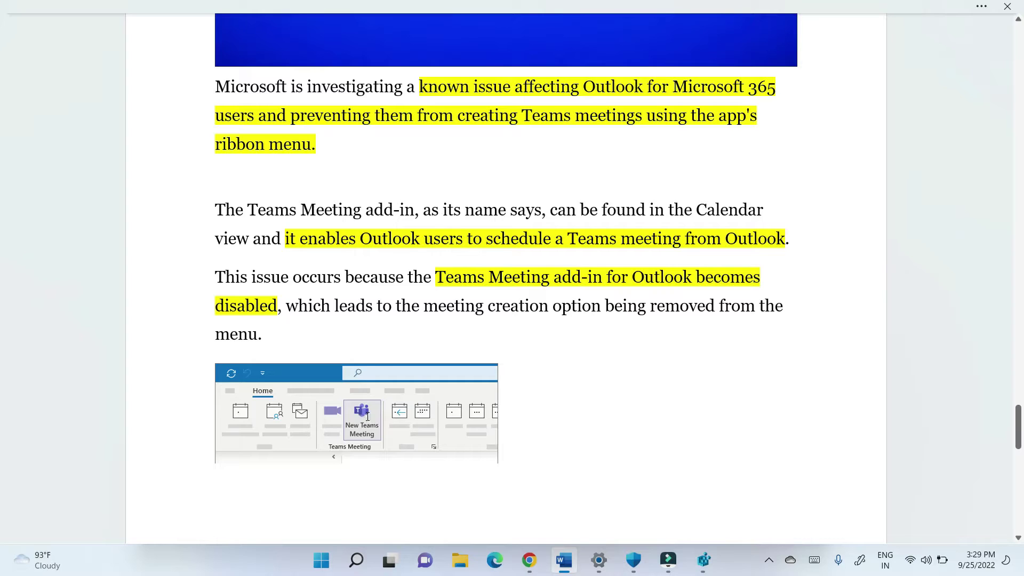
scroll(367, 418, "down", 5)
scroll(367, 416, "down", 3)
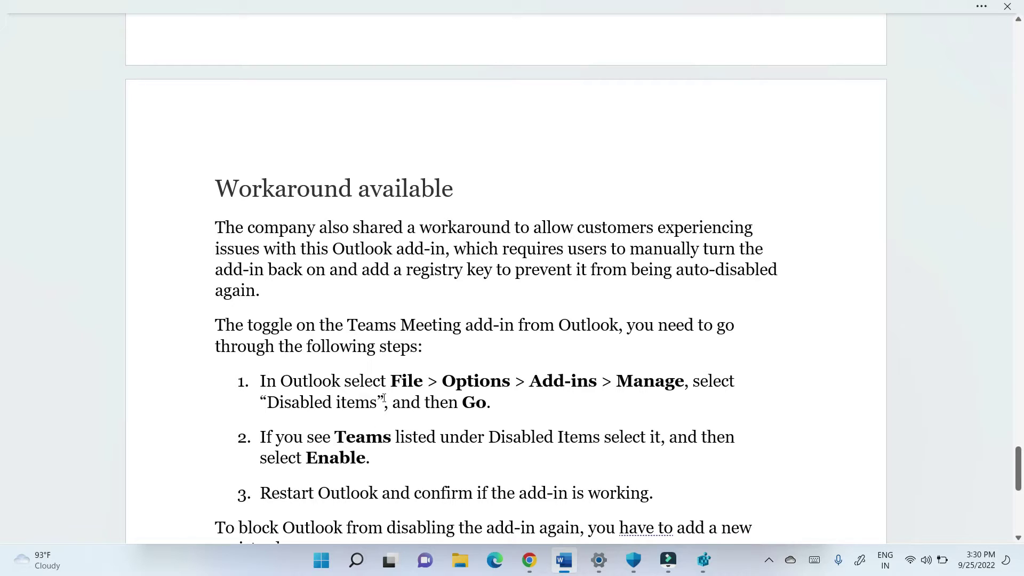
scroll(384, 397, "down", 1)
scroll(384, 397, "down", 2)
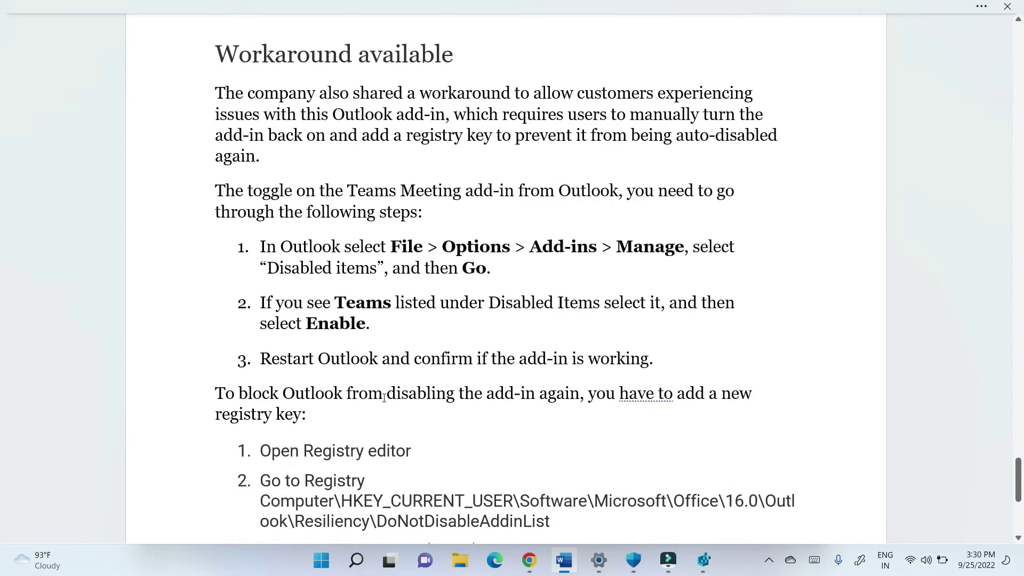
scroll(322, 389, "down", 1)
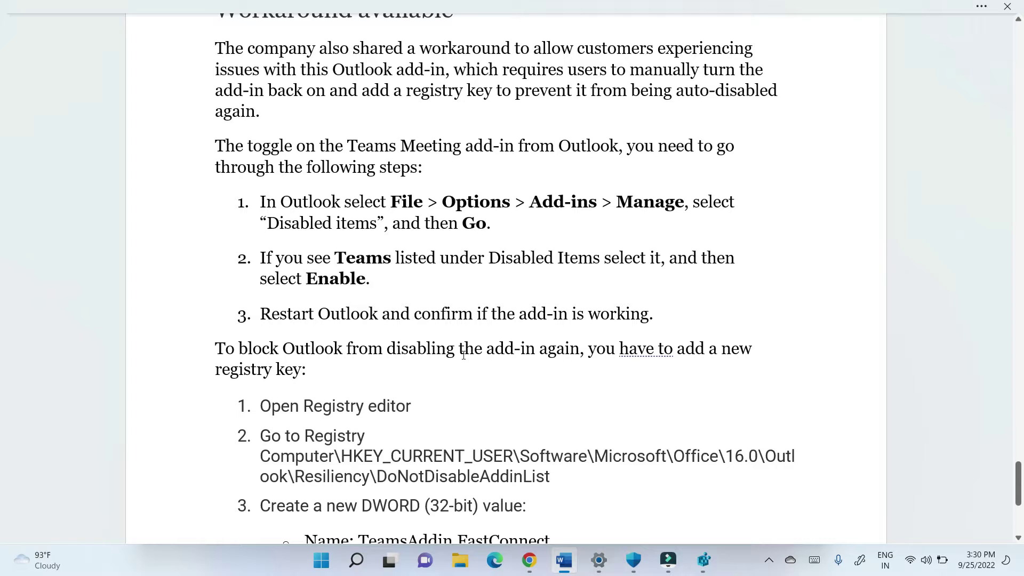
type("Value: 1")
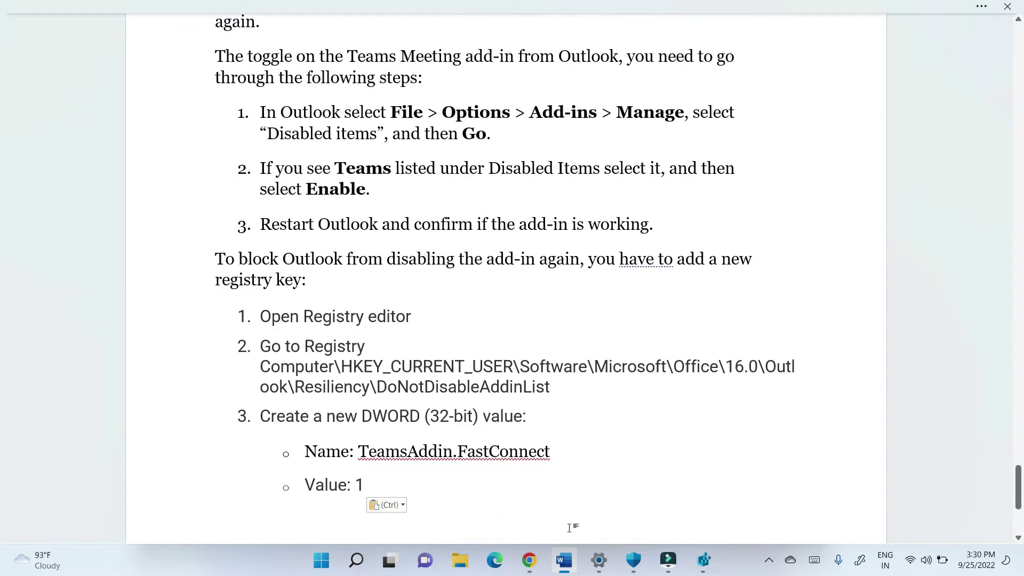
left_click(659, 571)
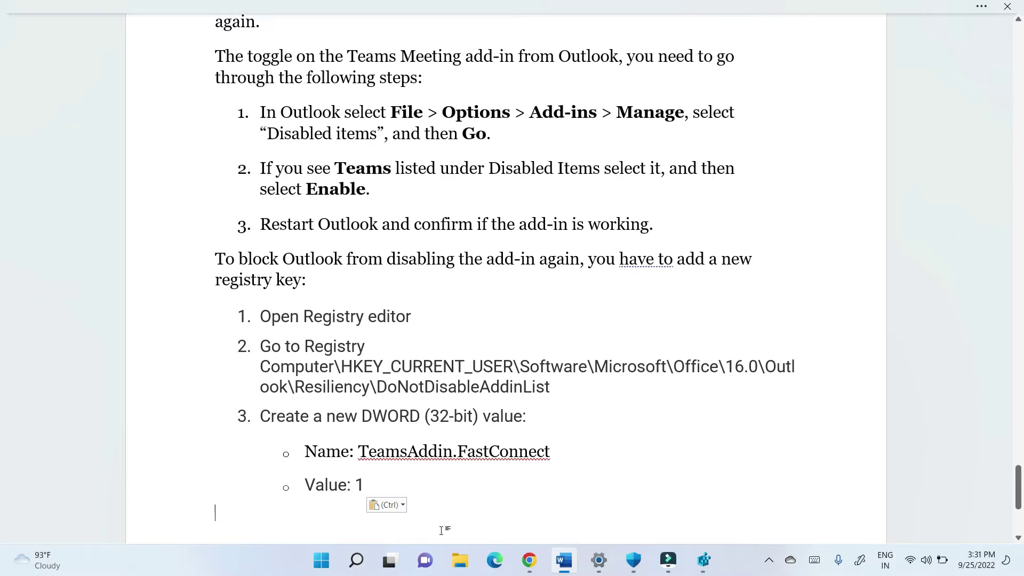
Launch Registry Editor with the regedit command and select the HKEY_CURRENT_USER hive
key("super+r")
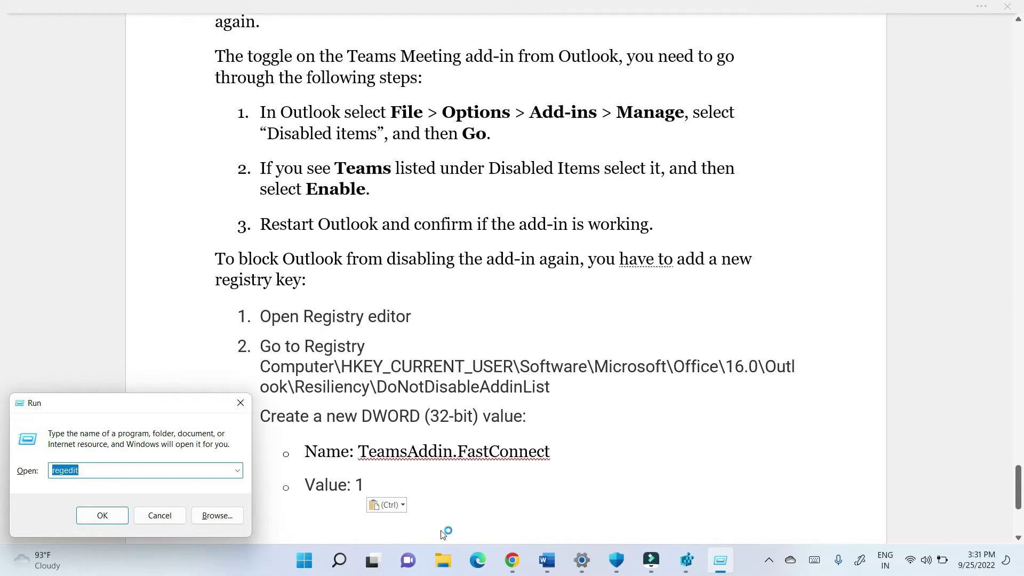
left_click(102, 516)
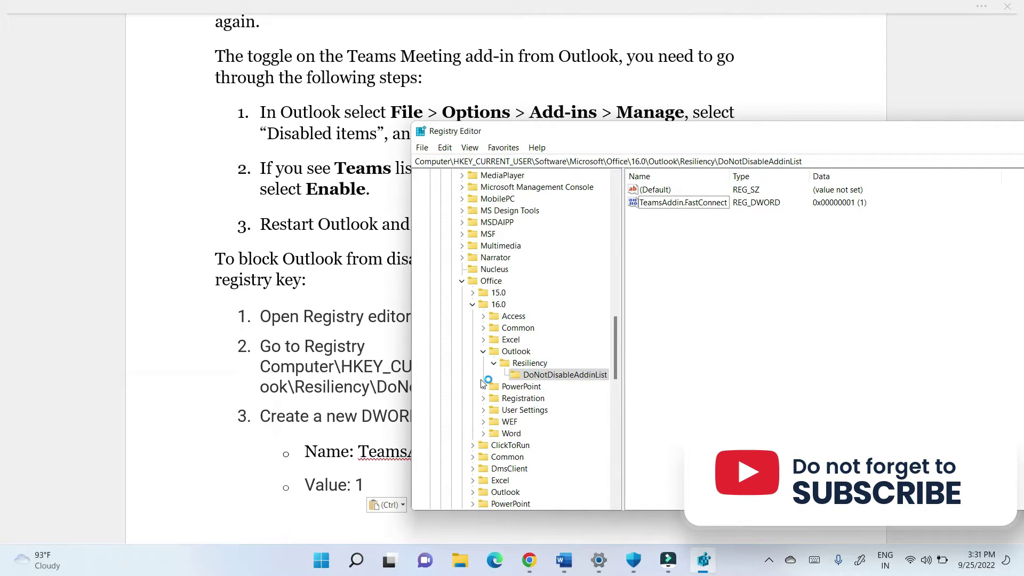
left_click_drag(615, 334, 620, 186)
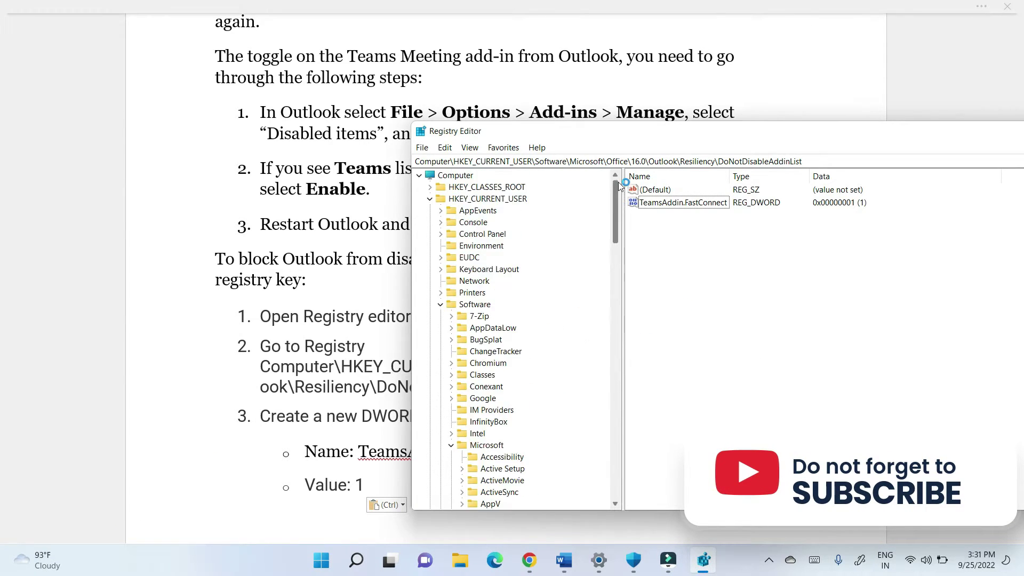
left_click(488, 198)
left_click_drag(511, 137, 613, 117)
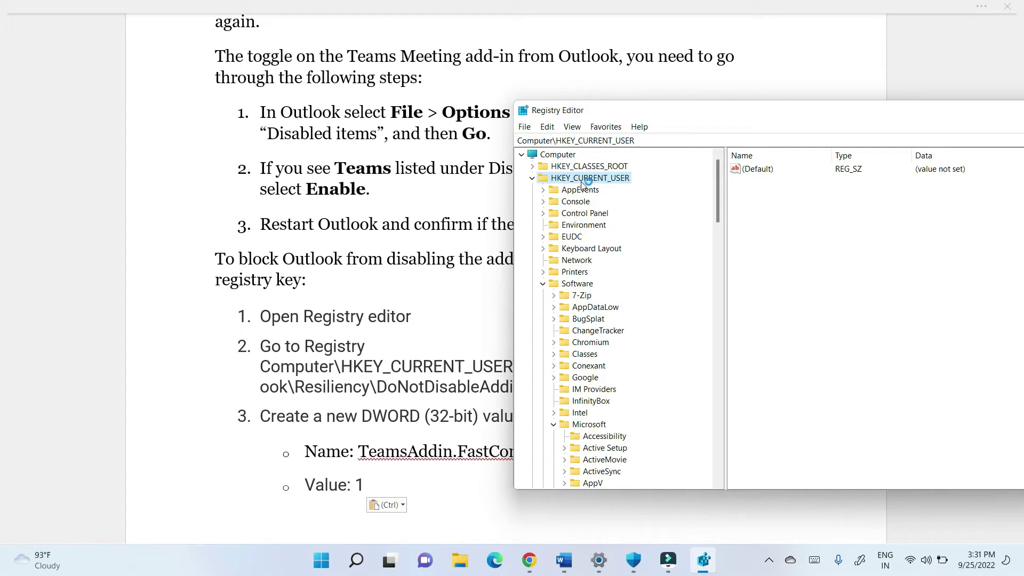
left_click_drag(626, 124, 440, 84)
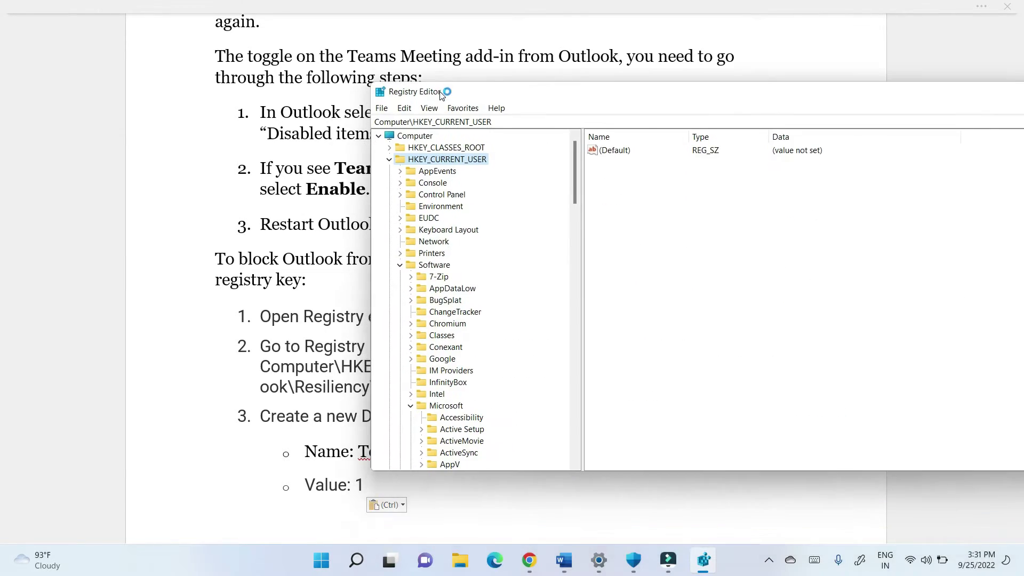
Navigate through Software and Microsoft to the Office key under HKEY_CURRENT_USER
left_click(433, 266)
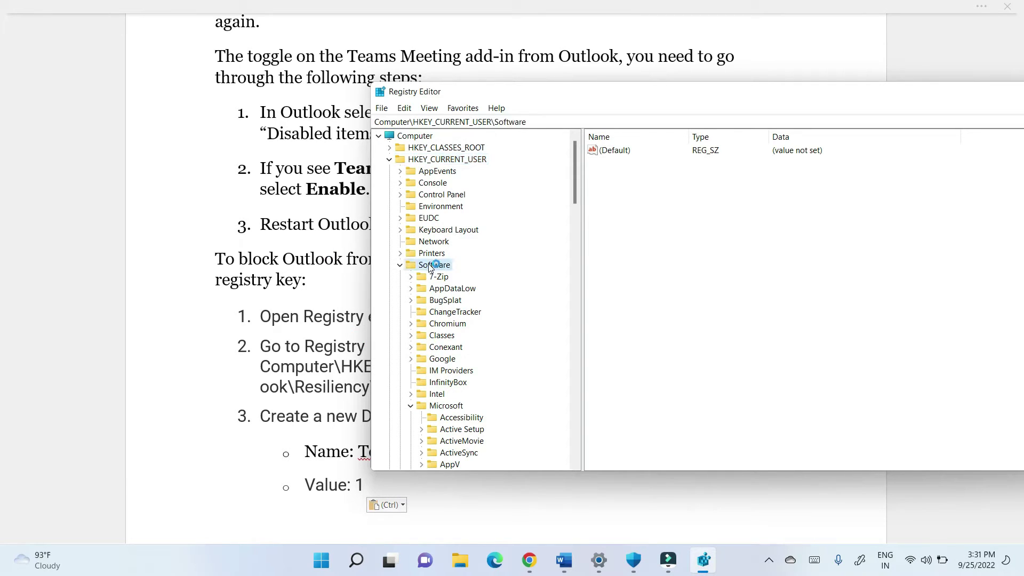
left_click(446, 406)
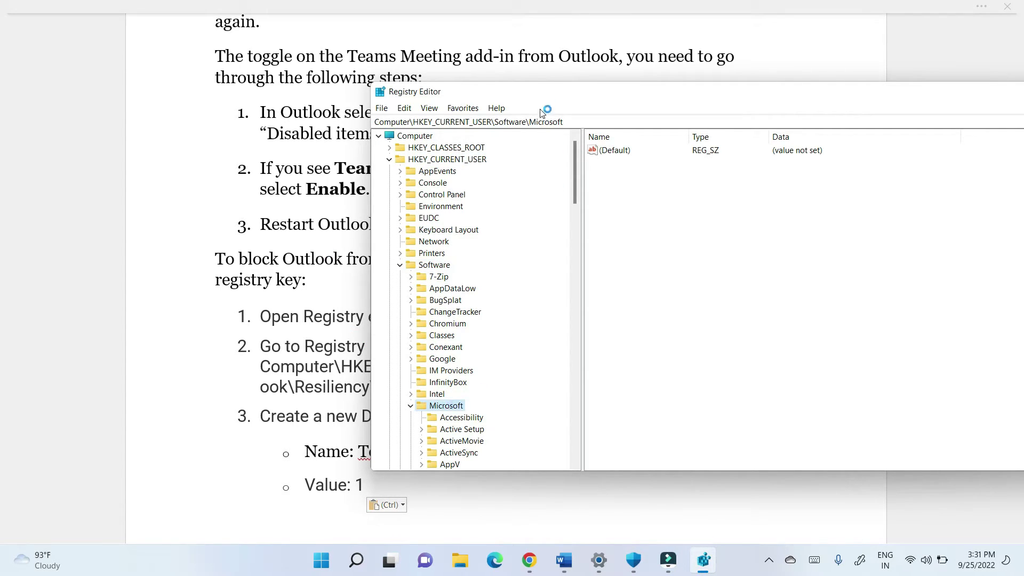
left_click_drag(541, 93, 482, 102)
scroll(454, 357, "down", 4)
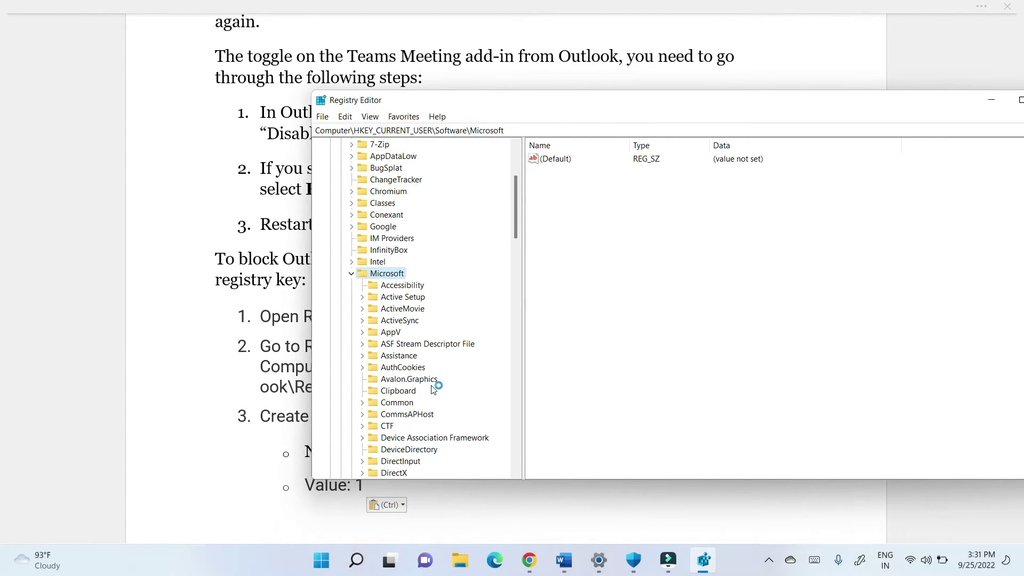
scroll(433, 388, "down", 8)
scroll(433, 388, "down", 5)
left_click(392, 391)
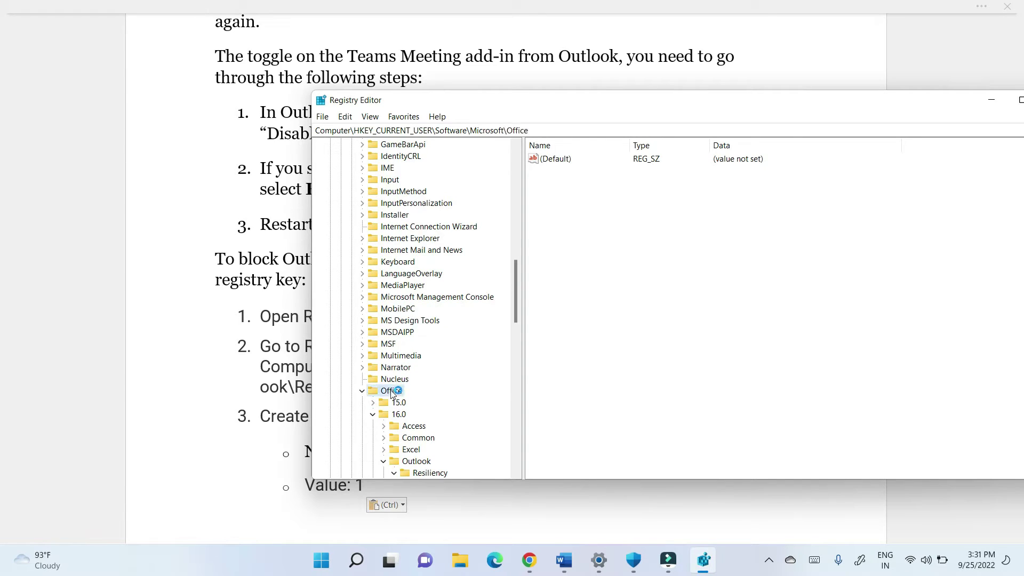
Navigate through 16.0 and Outlook to the Resiliency key, keeping the written registry path available for comparison
left_click(401, 415)
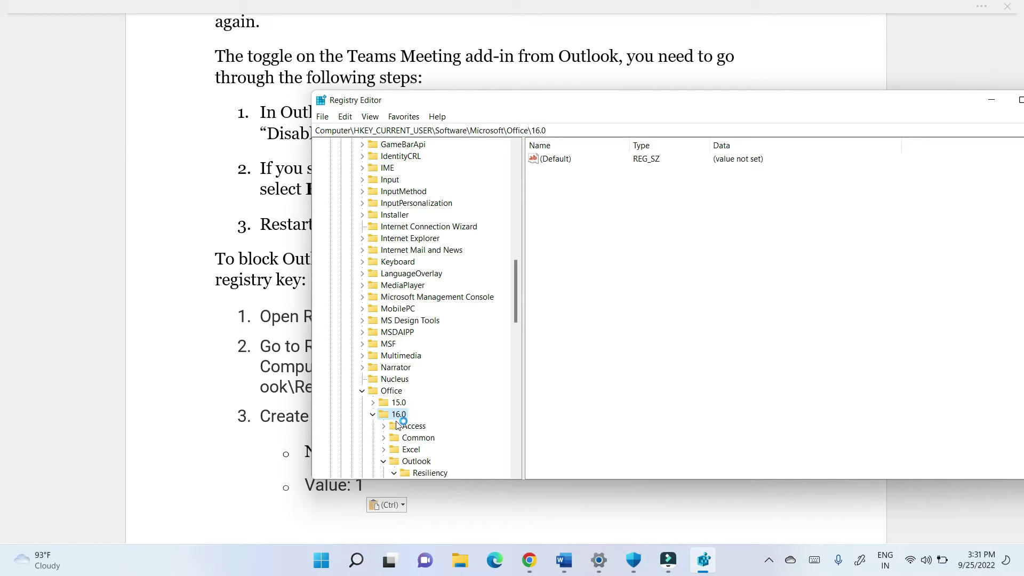
scroll(420, 426, "down", 2)
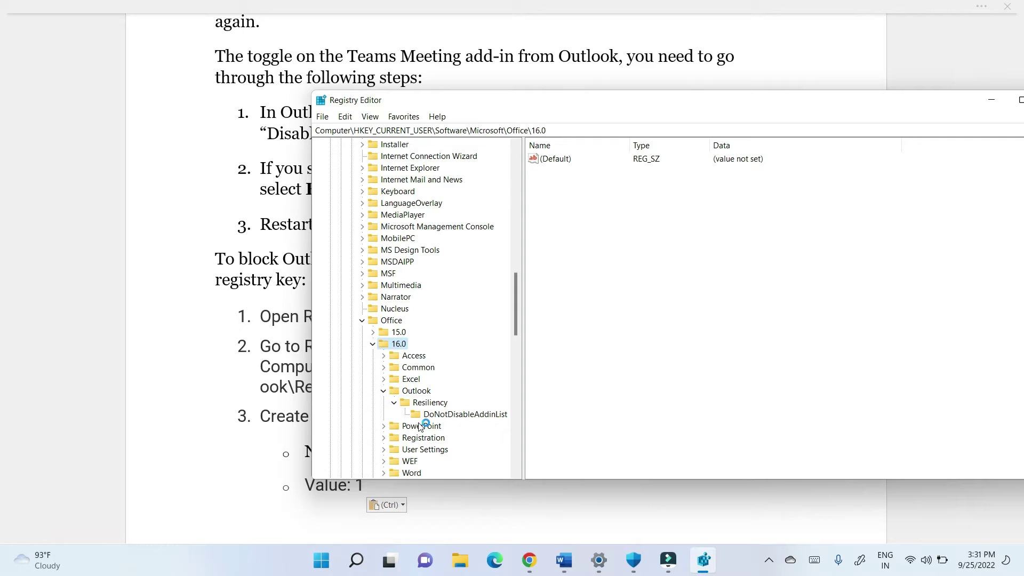
left_click(418, 392)
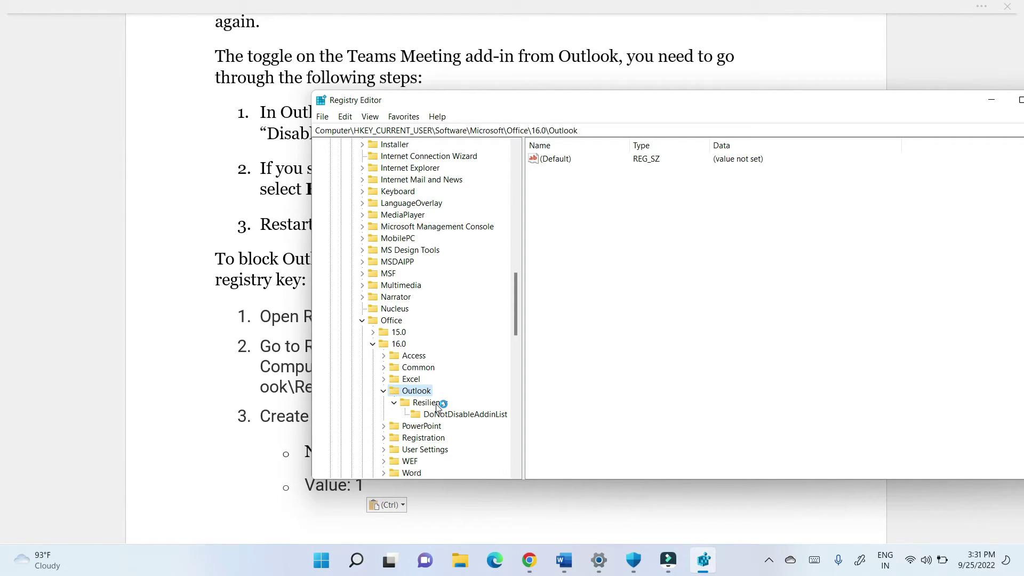
left_click(436, 404)
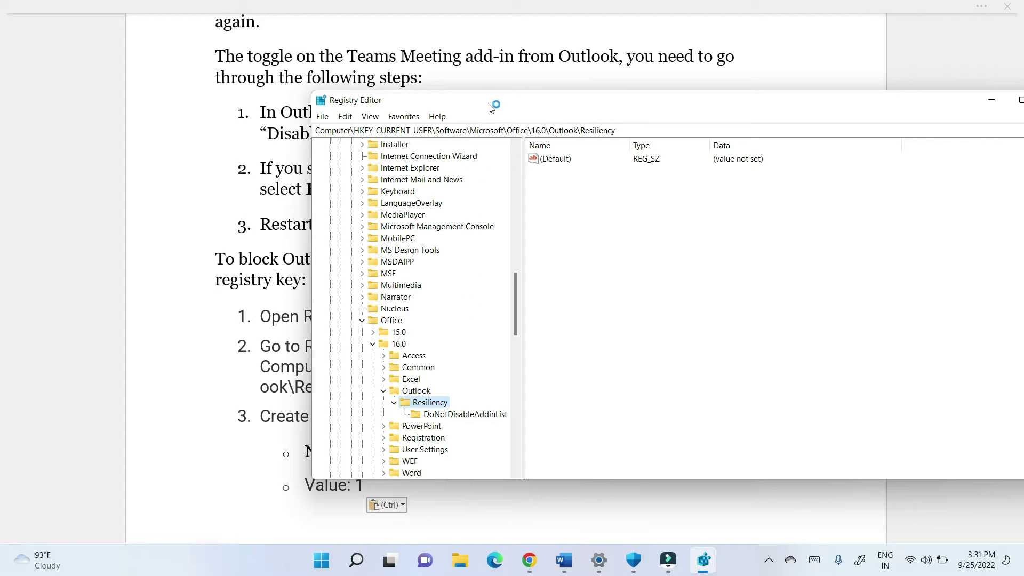
left_click_drag(491, 107, 483, 465)
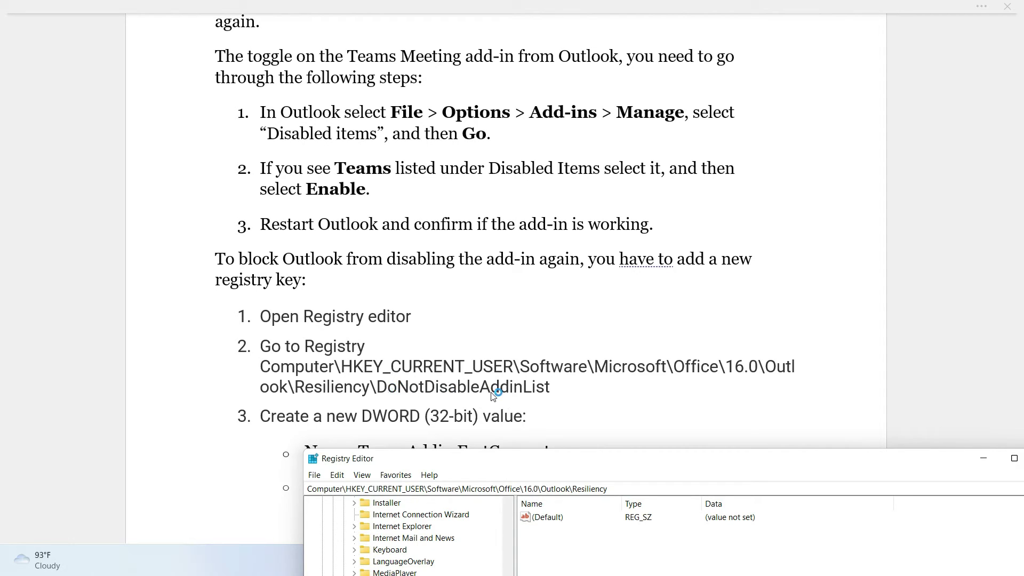
left_click_drag(513, 459, 516, 162)
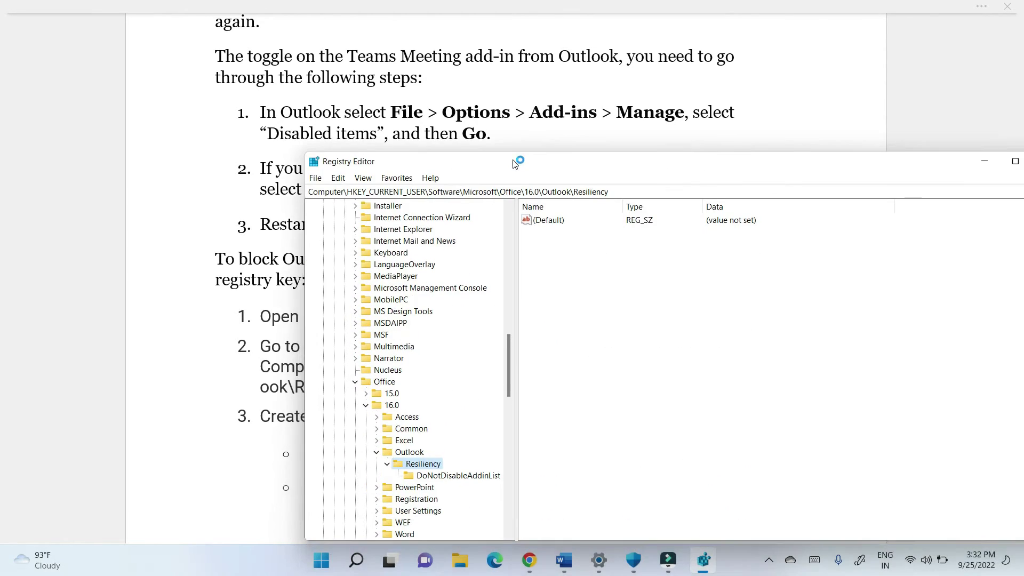
Check the options for creating a new item under Resiliency, and select its DoNotDisableAddinList subkey
right_click(429, 468)
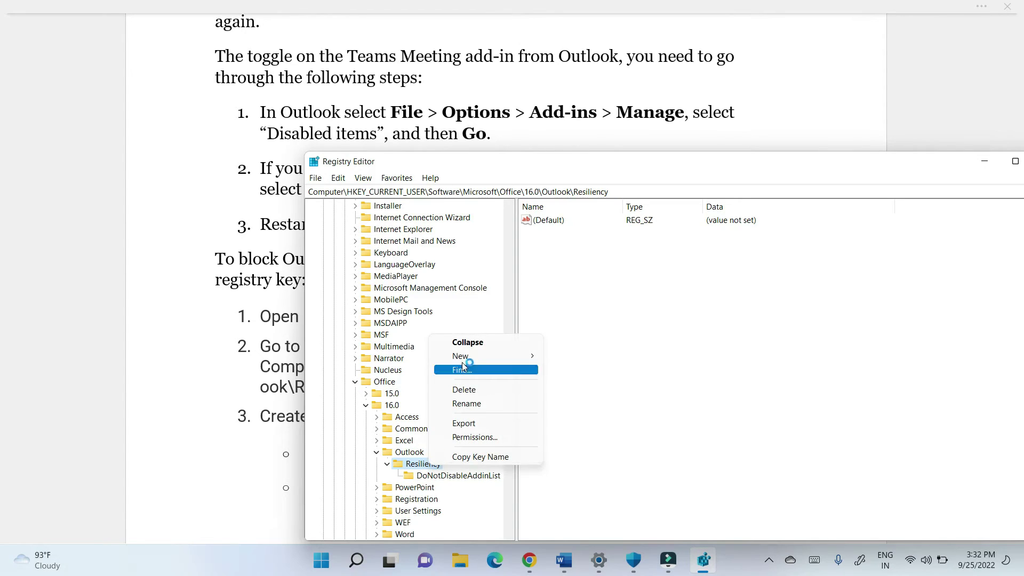
mouse_move(469, 356)
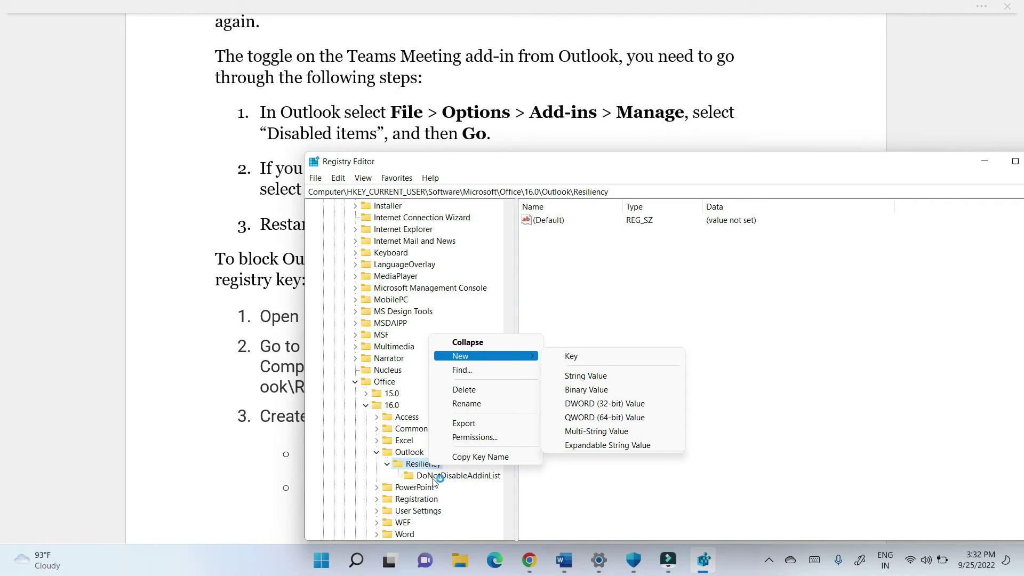
left_click(486, 480)
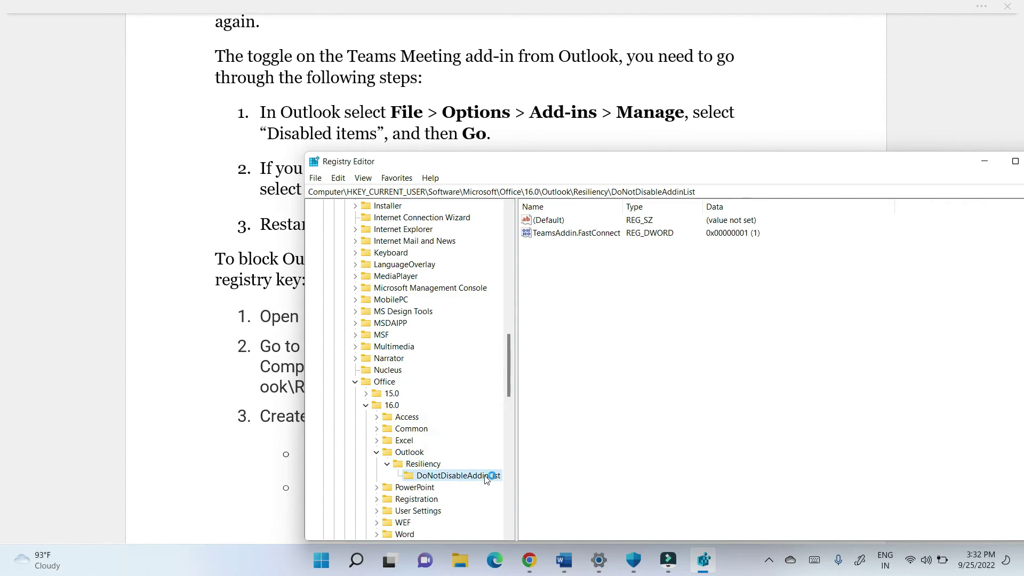
Compare the name and data of the TeamsAddin.FastConnect DWORD in Registry Editor with the instructions in the Word document
left_click(223, 466)
scroll(373, 371, "down", 1)
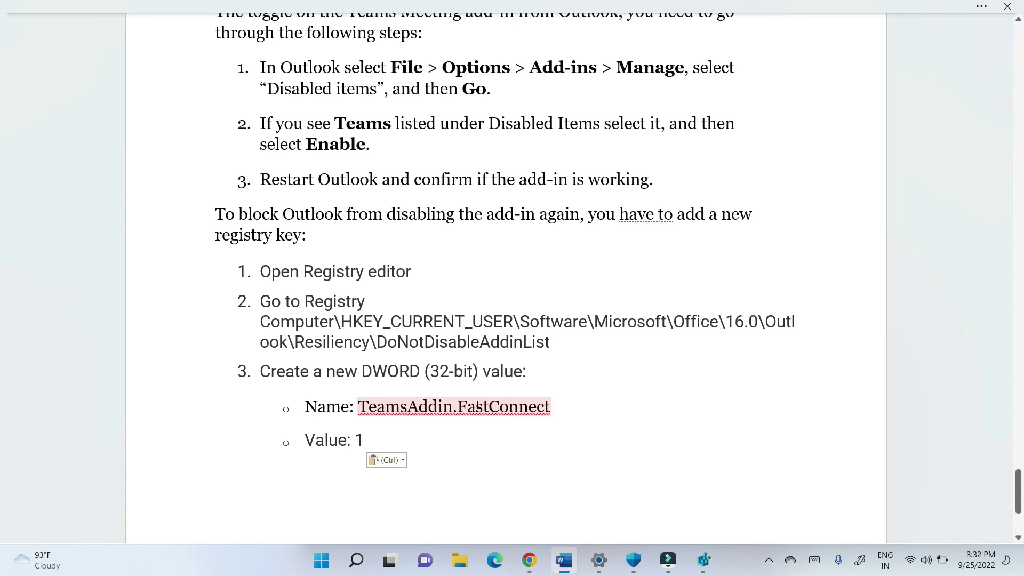
left_click(703, 560)
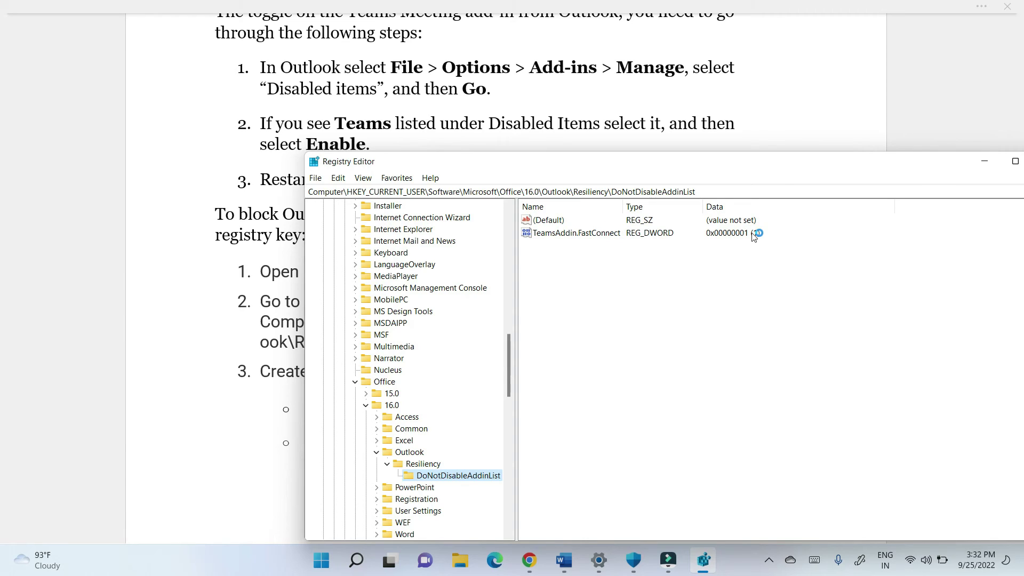
left_click(237, 441)
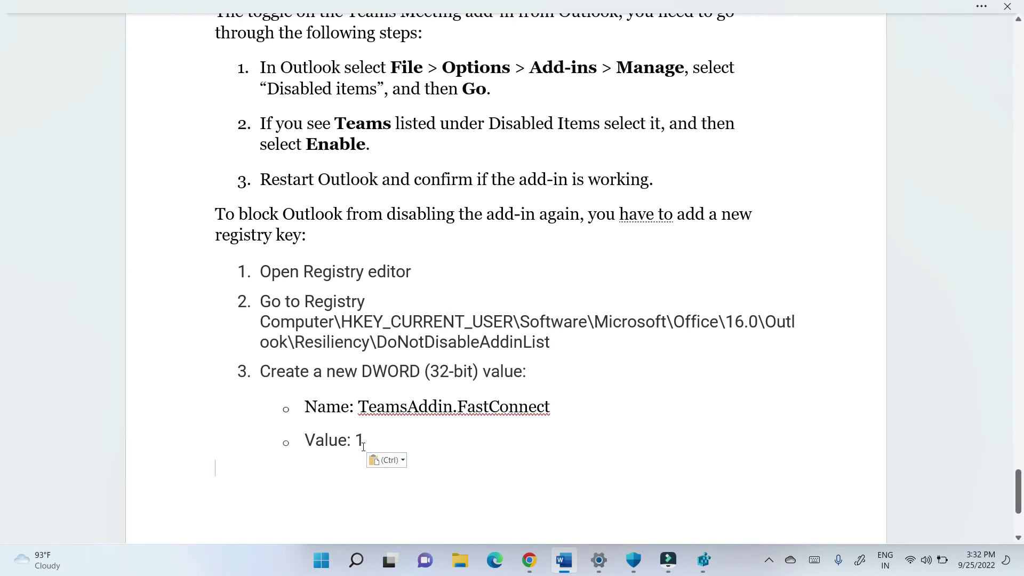
left_click(704, 560)
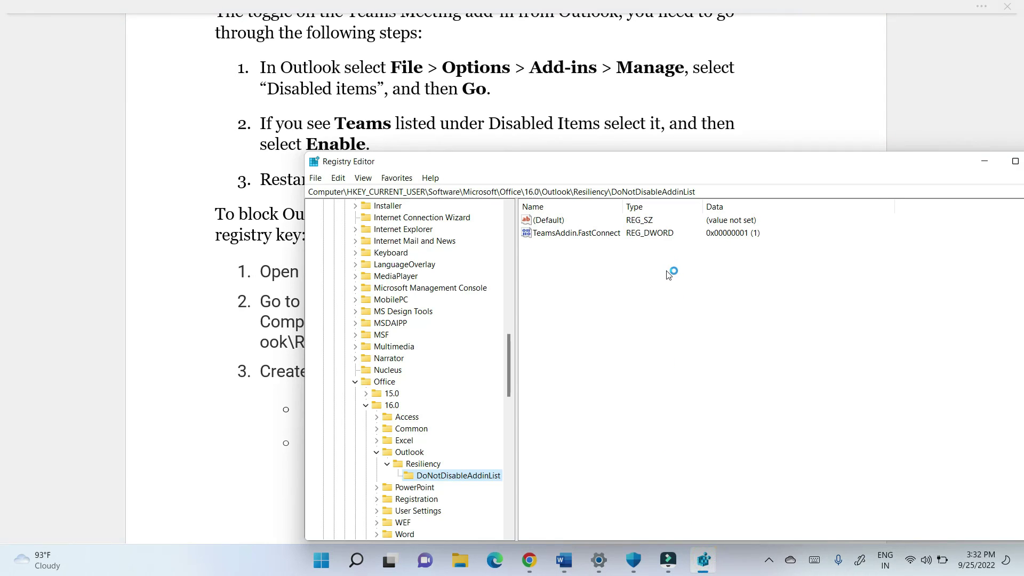